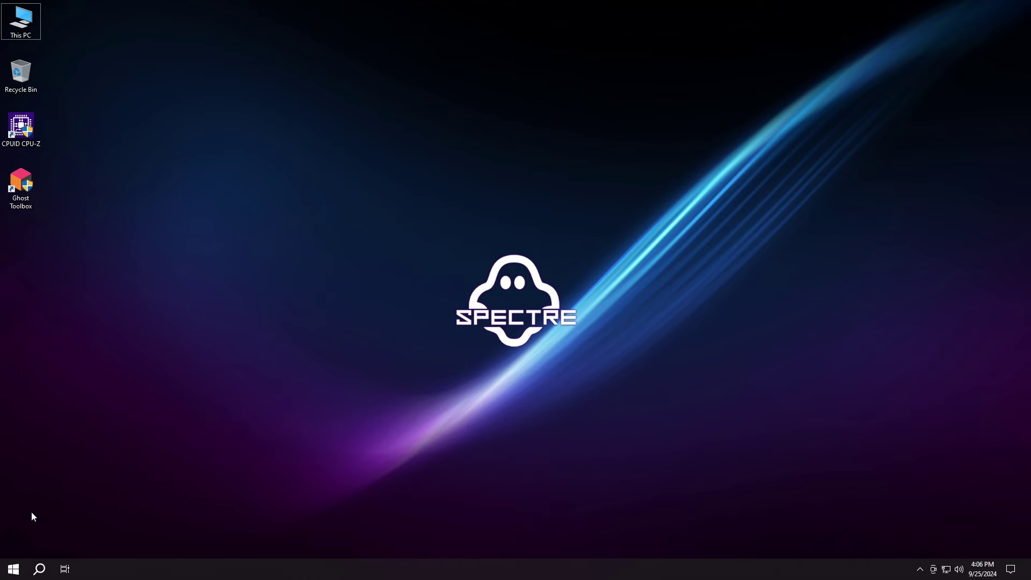
- Run winver to view the installed Windows version information
click(12, 568)
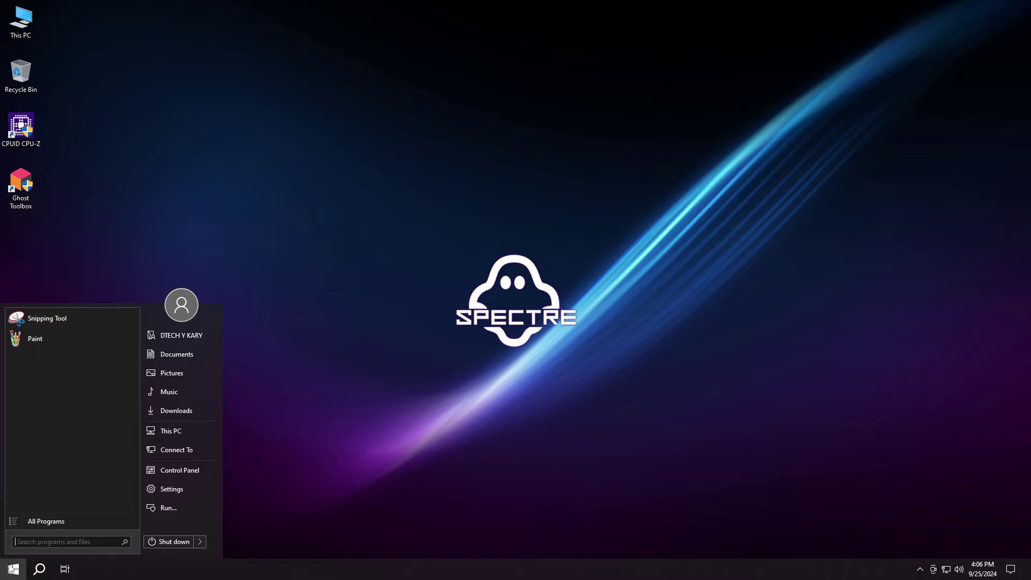
text(winver)
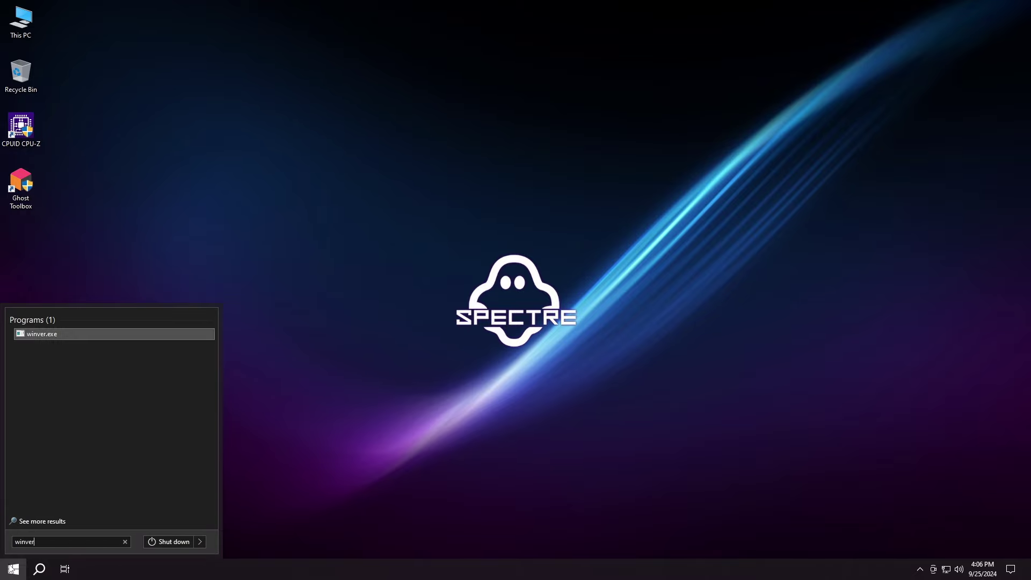
key(Return)
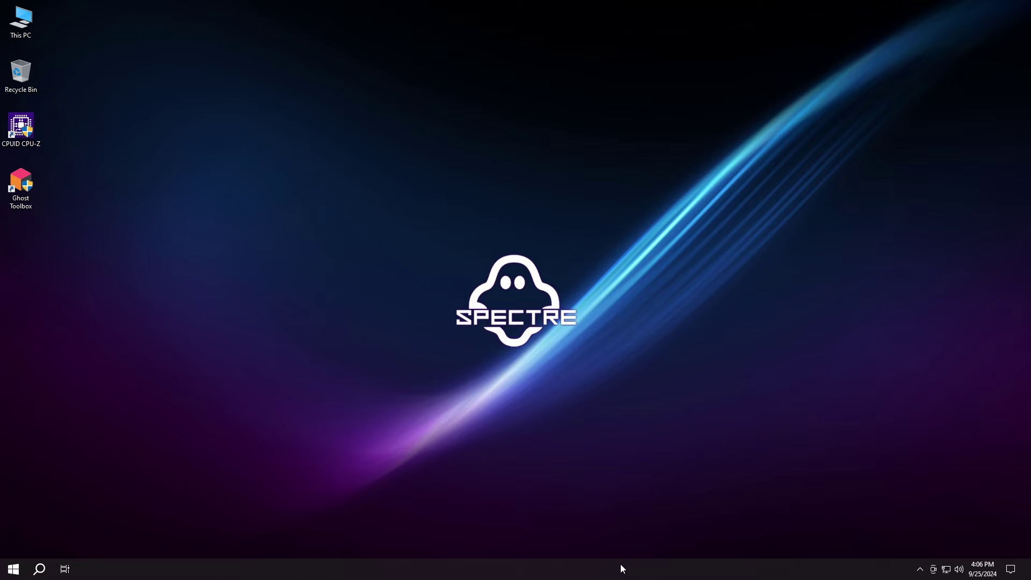
- Open Task Manager with full details, examine the processes and the CPU and memory performance, and close it
right_click(621, 568)
click(663, 514)
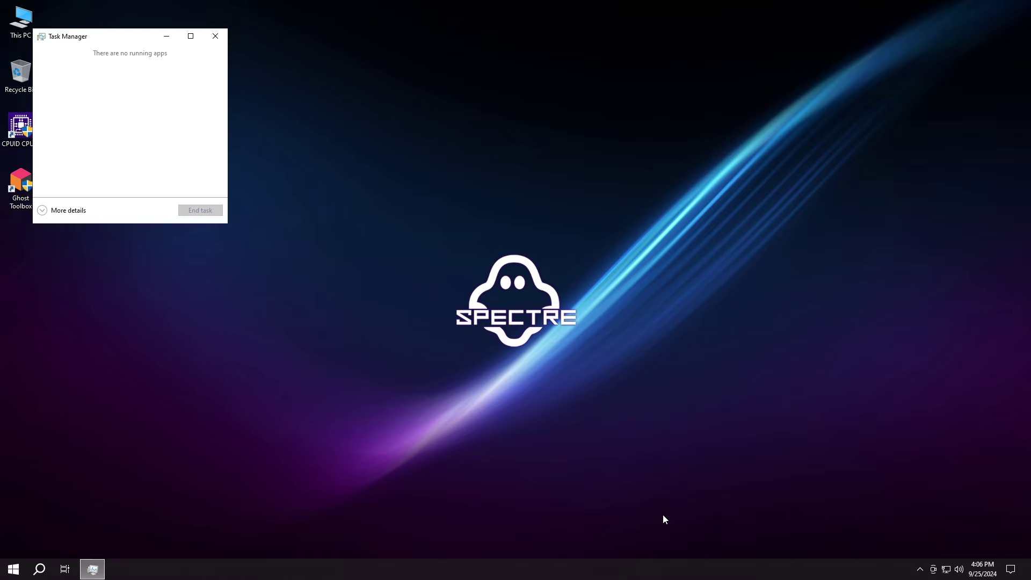
click(42, 214)
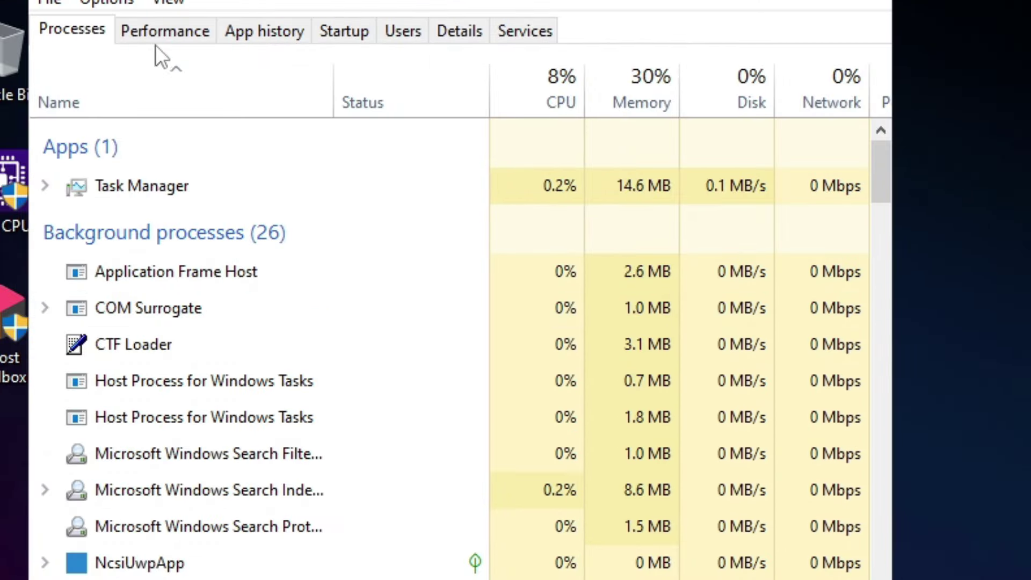
click(194, 33)
click(197, 113)
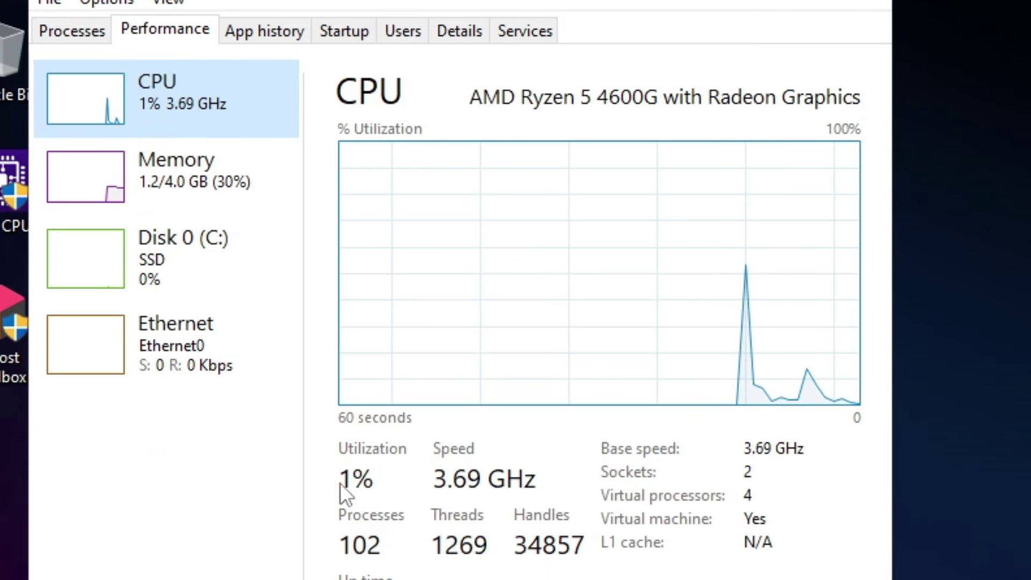
click(162, 195)
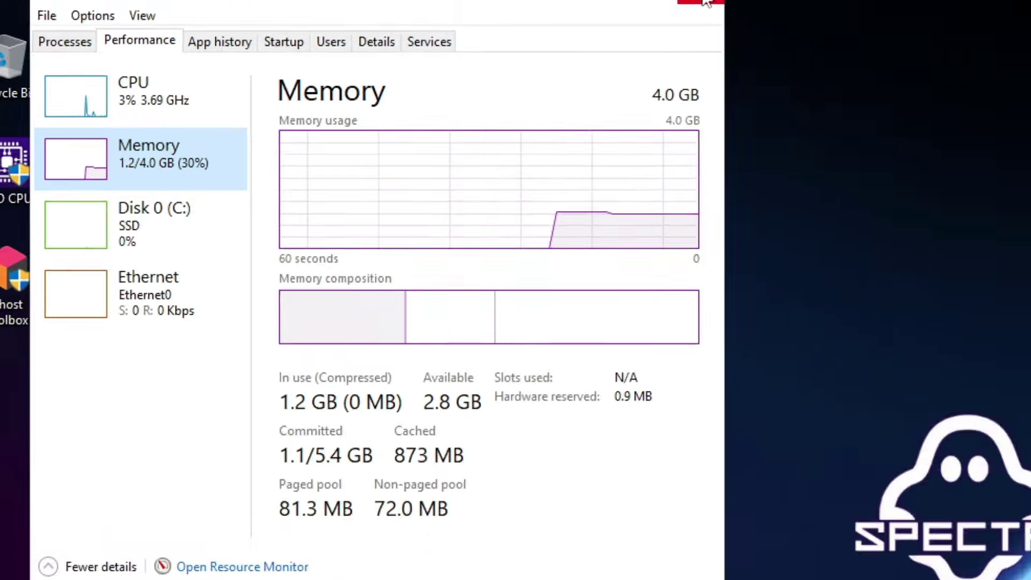
click(378, 36)
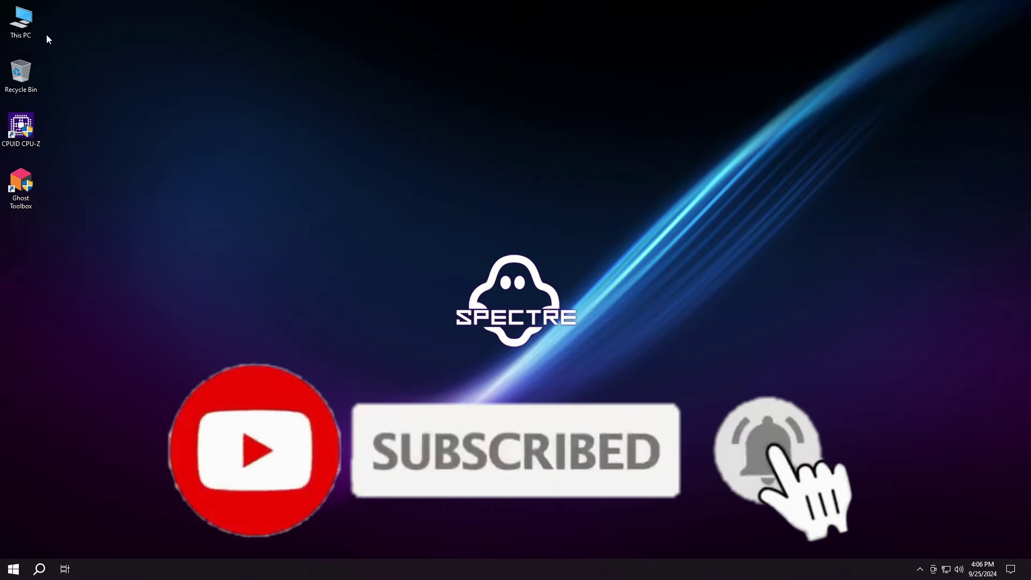
- Check the used and free space in the properties of Local Disk (C:), and close This PC
double_click(25, 30)
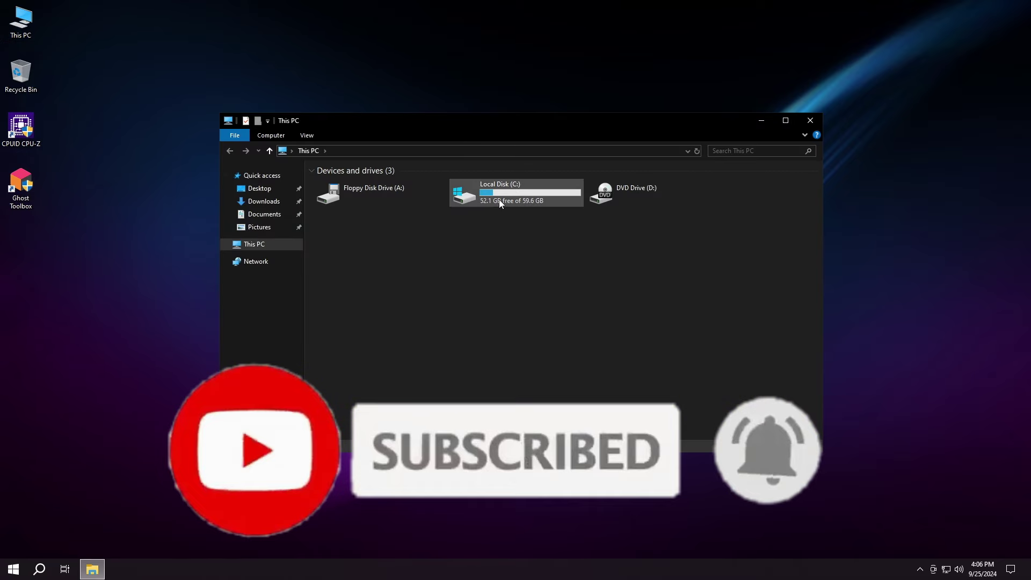
click(498, 199)
right_click(499, 198)
click(532, 369)
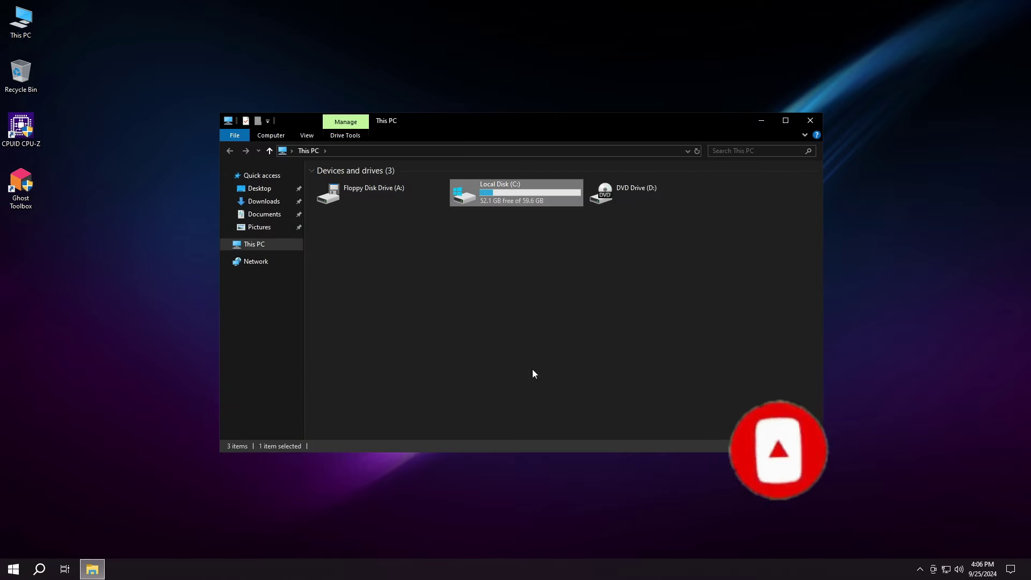
drag(624, 207, 742, 168)
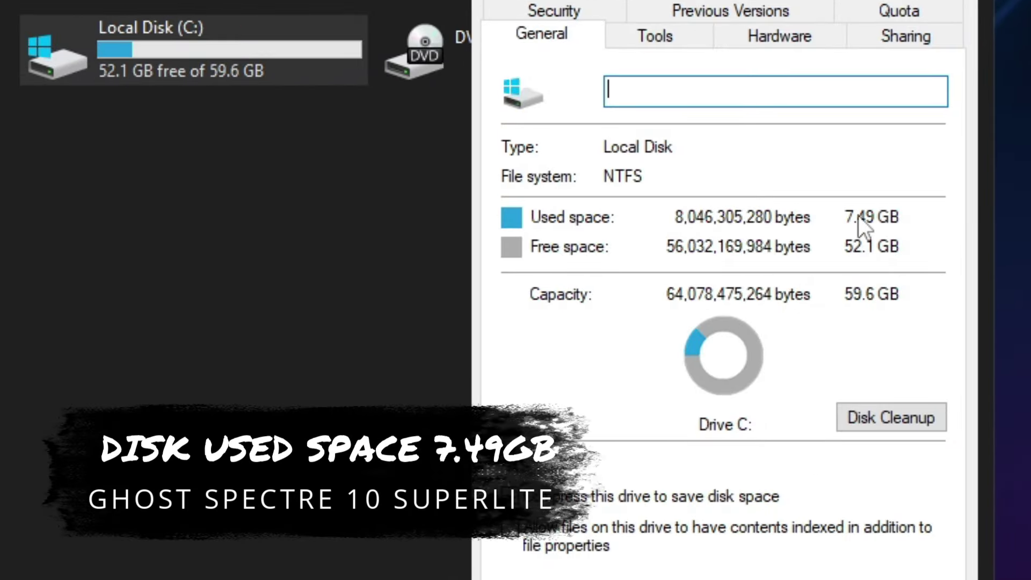
key(Escape)
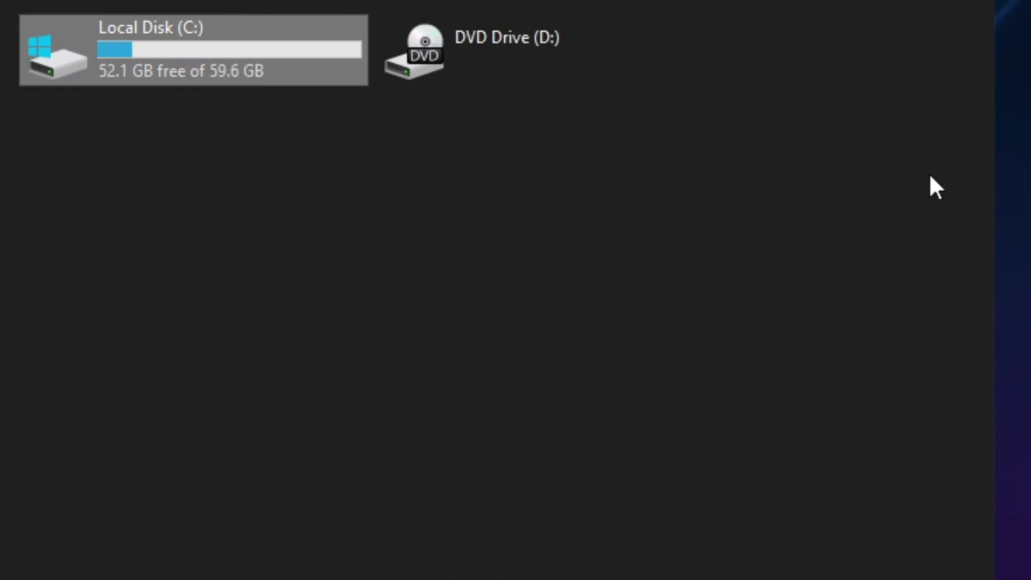
click(811, 122)
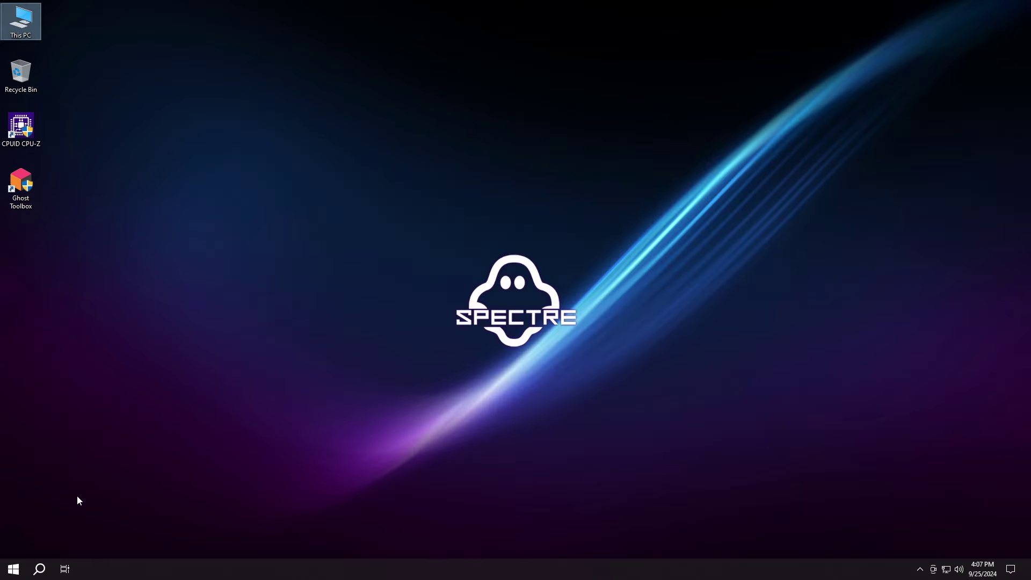
- Review the installed programs and the installed Windows updates in Control Panel's Programs and Features
click(4, 570)
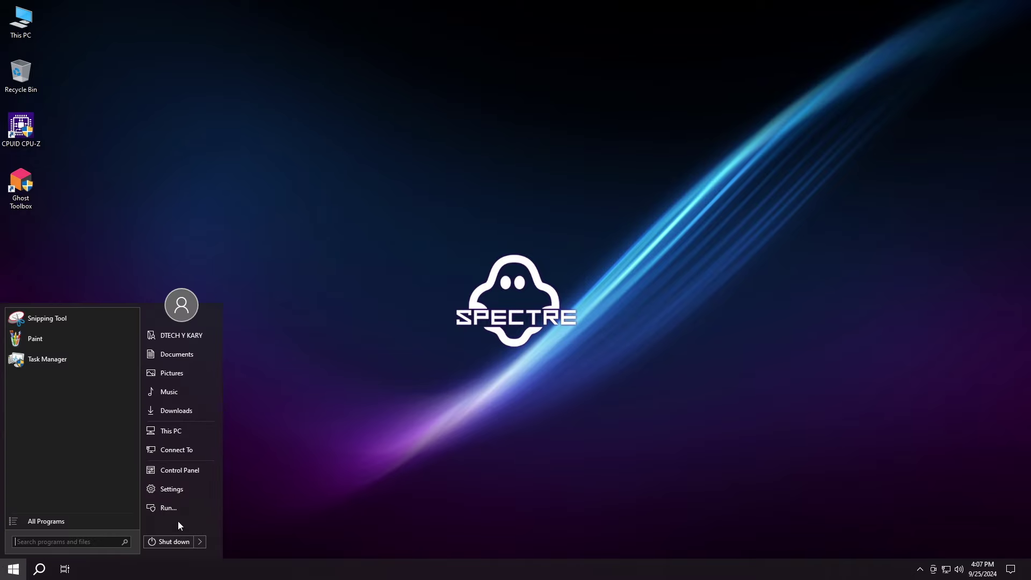
click(202, 473)
click(390, 312)
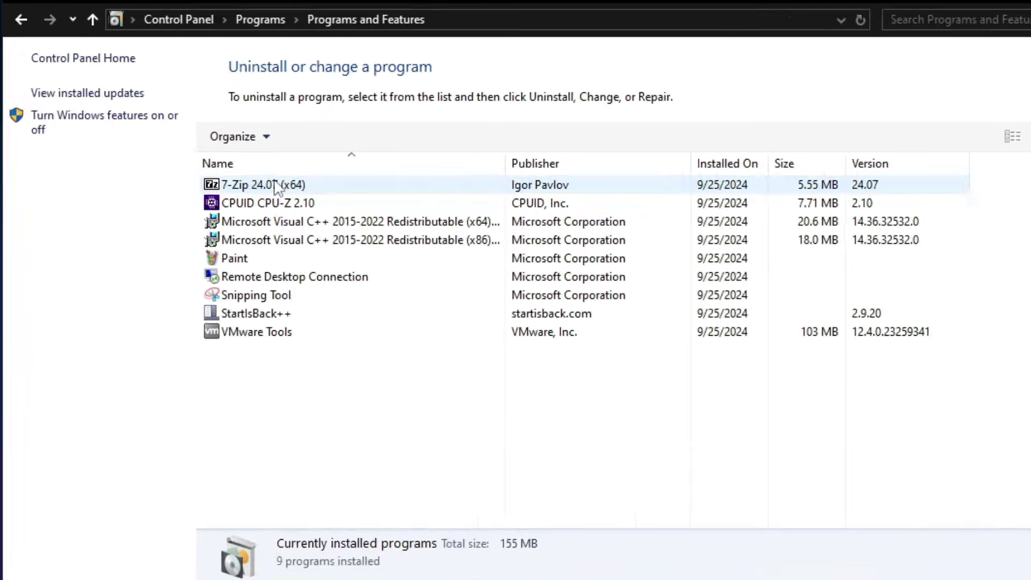
click(390, 229)
click(242, 220)
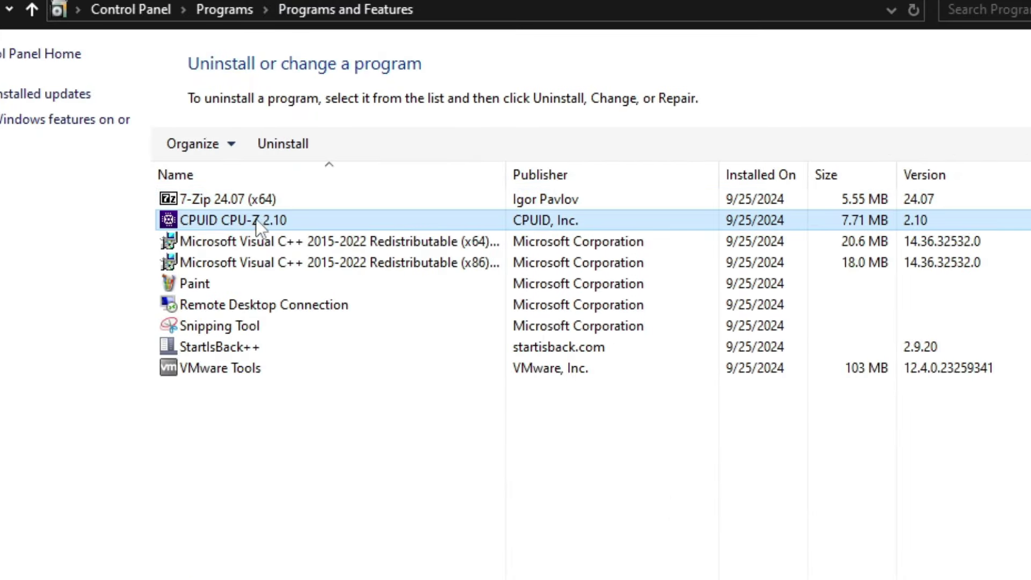
click(258, 241)
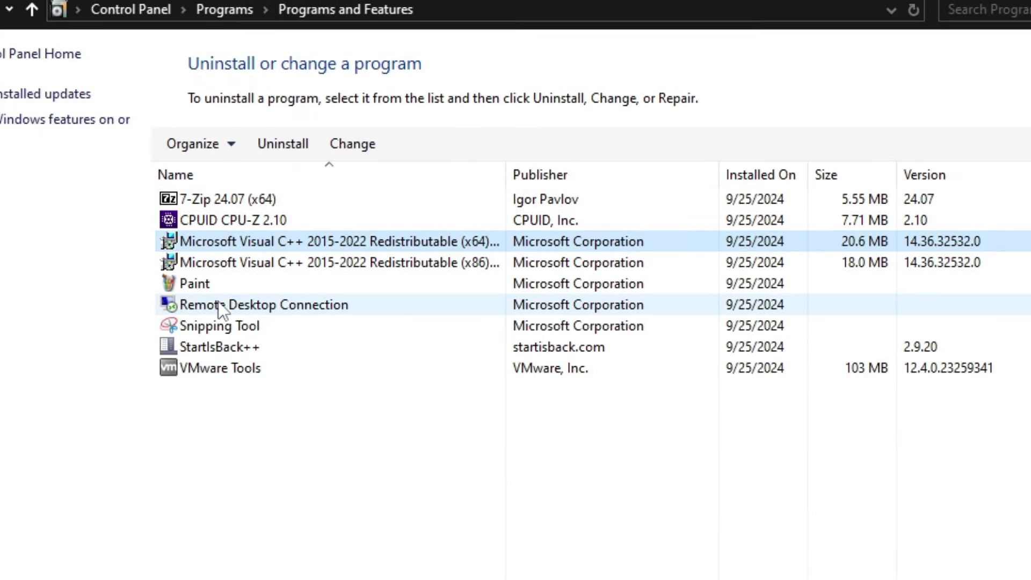
click(236, 283)
click(265, 304)
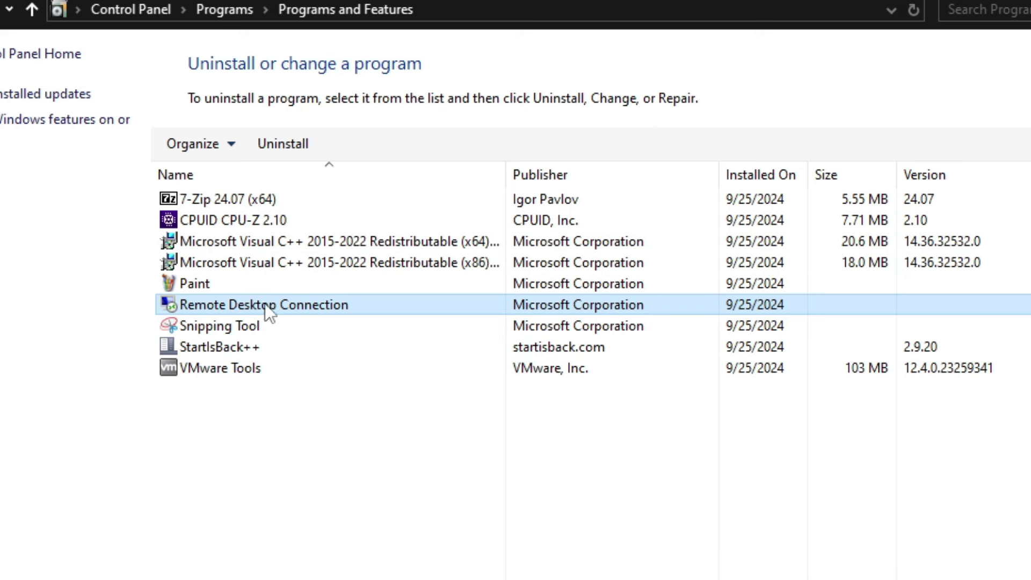
click(251, 326)
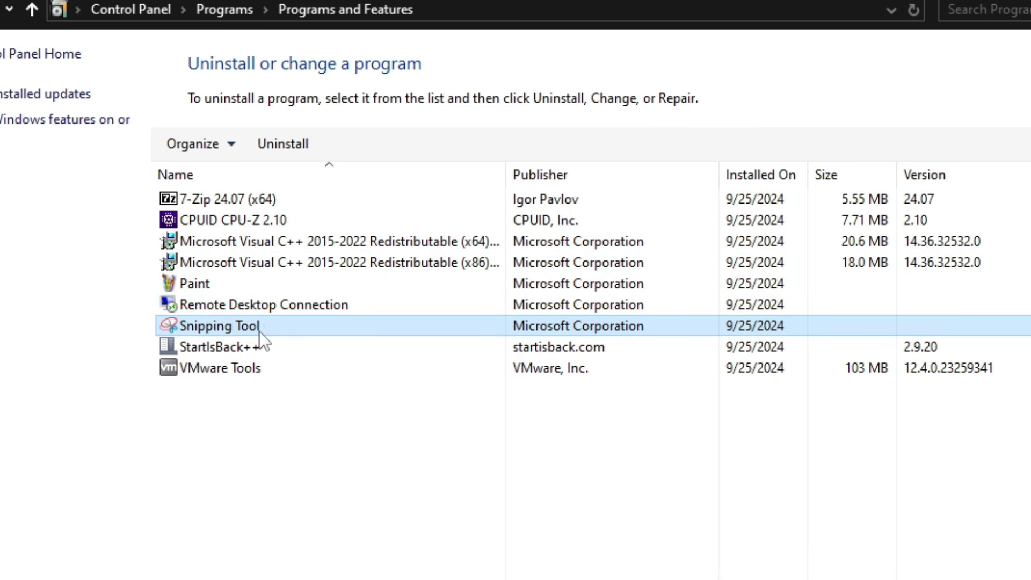
click(233, 348)
click(239, 368)
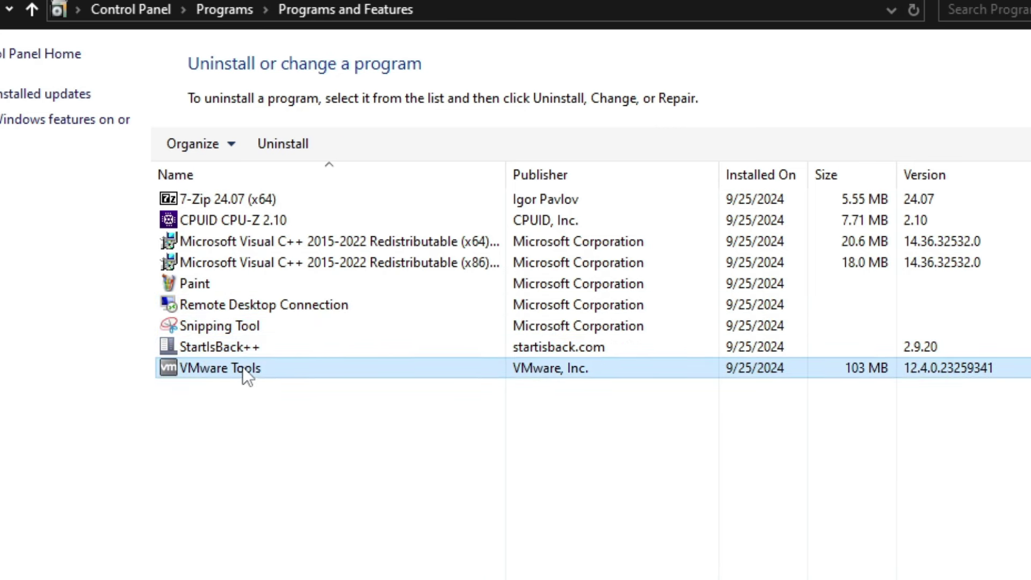
click(75, 96)
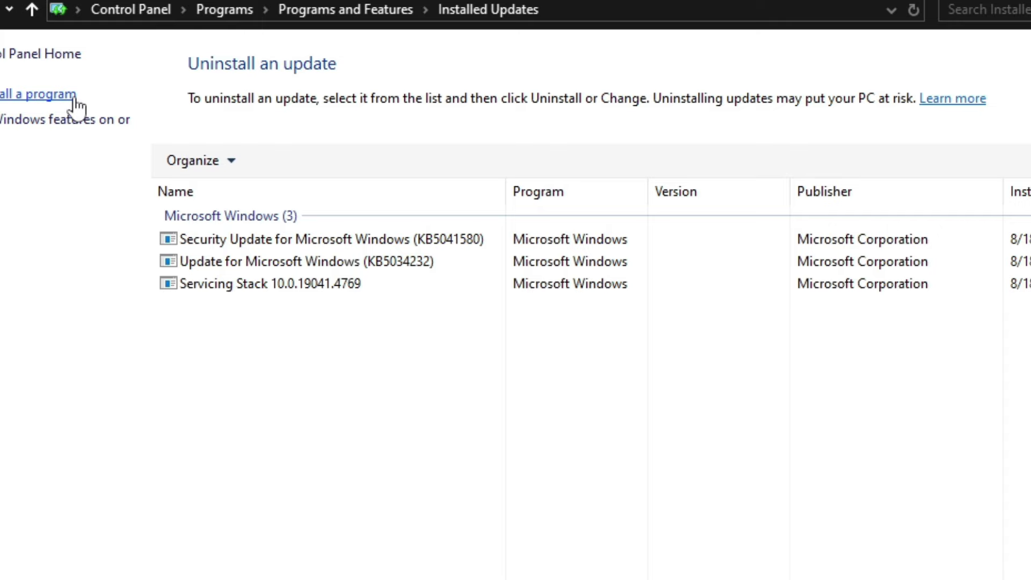
click(230, 283)
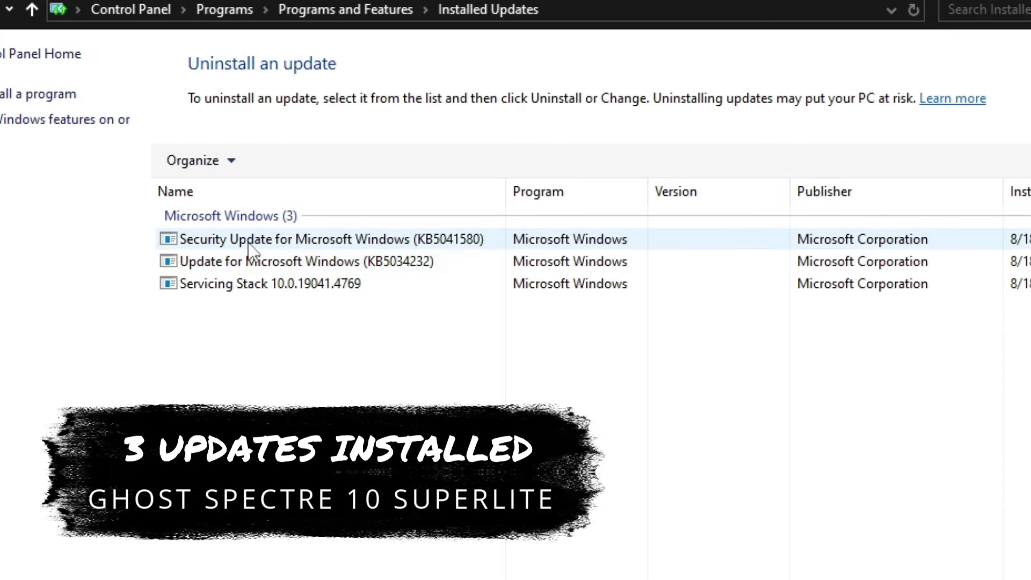
- Inspect the .NET Framework 3.5 and 4.8 entries in Windows Features, and close Control Panel without changing any feature
click(61, 126)
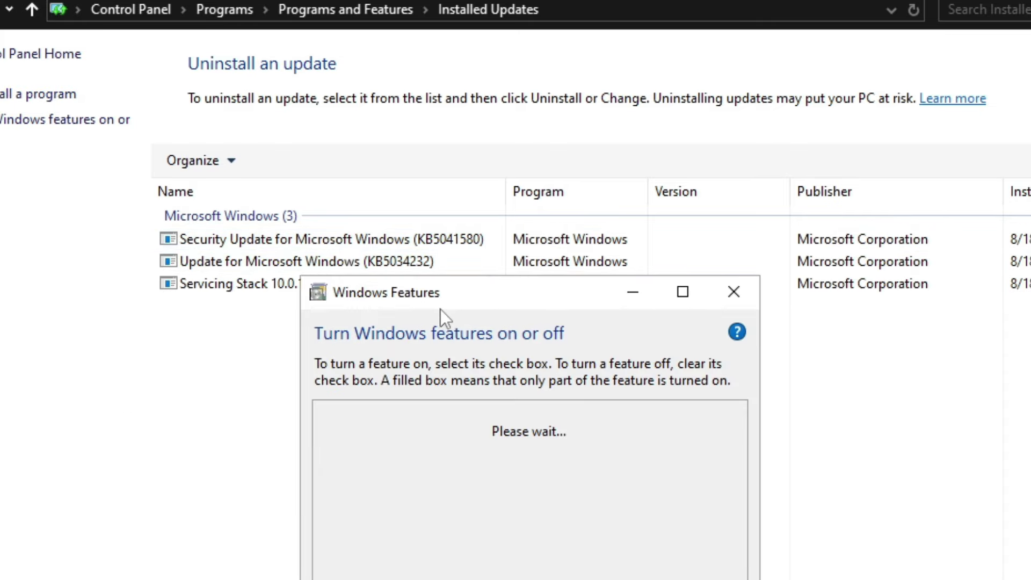
drag(475, 301, 556, 99)
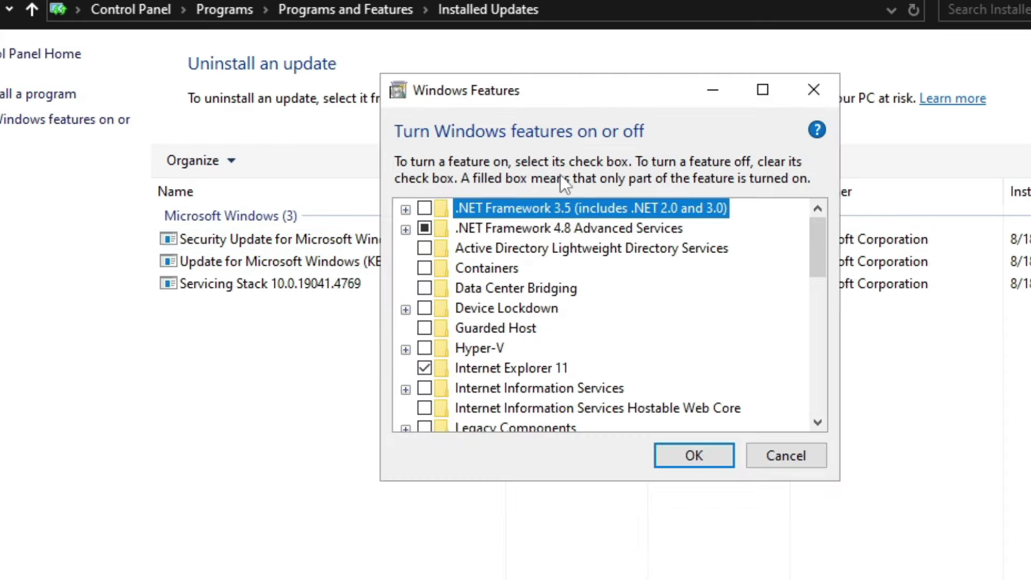
click(553, 228)
click(553, 208)
click(553, 229)
scroll(566, 314, down, 5)
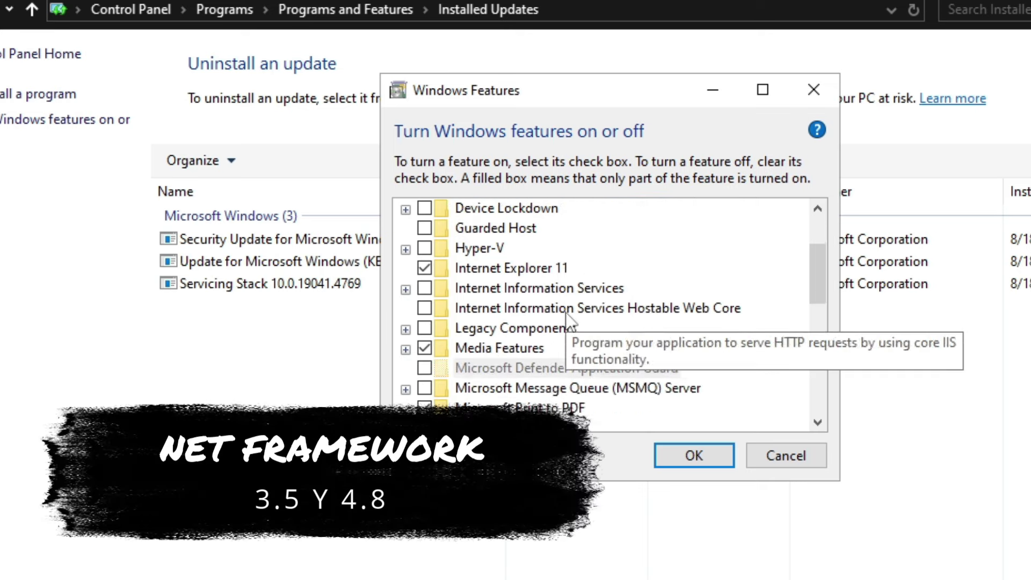
scroll(566, 314, up, 2)
scroll(566, 313, up, 3)
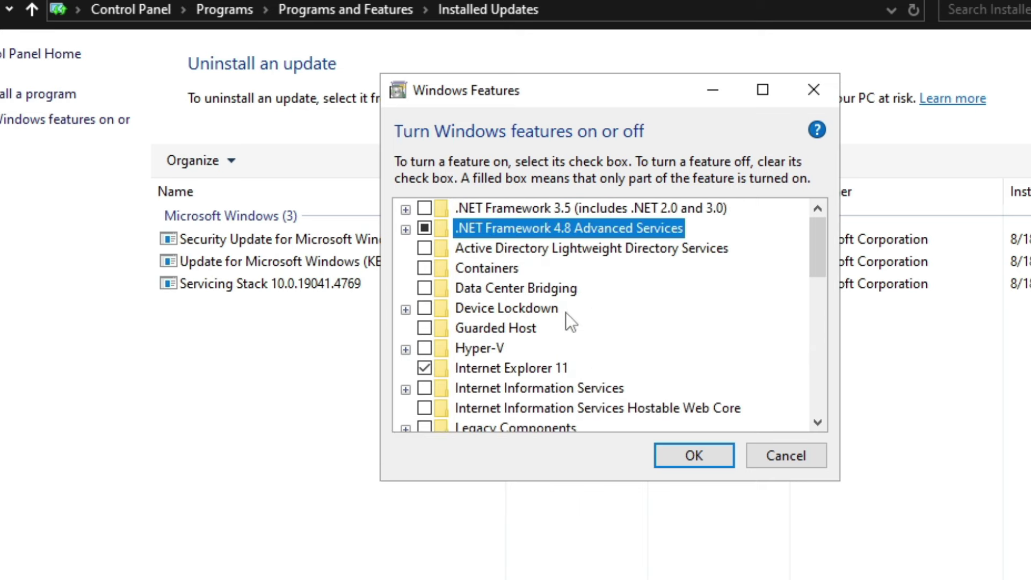
click(822, 455)
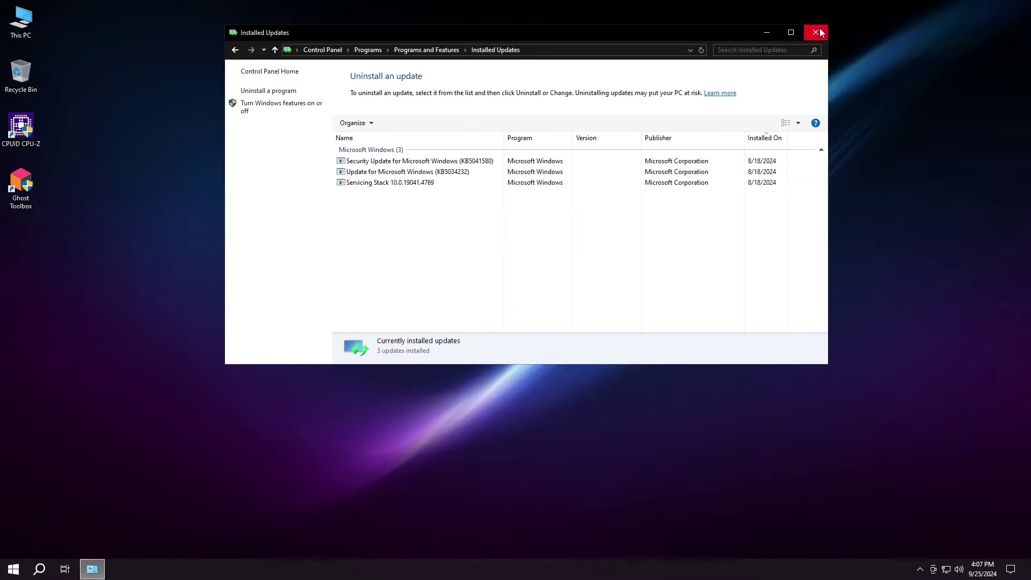
click(816, 33)
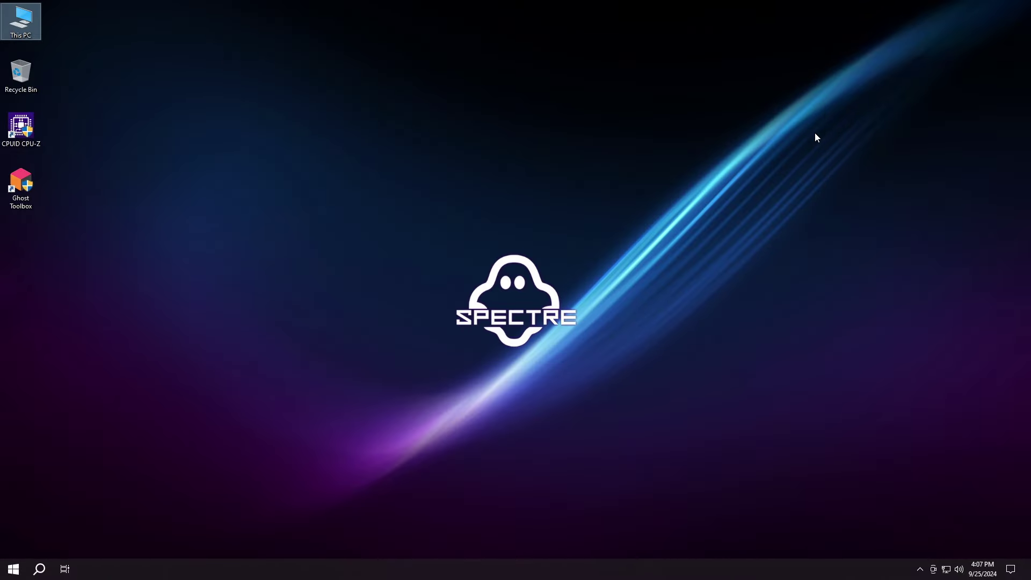
- Explore the desktop's Ghost Mode options, including Power Options and Ping Test, and run Cleanup Temporary Files
right_click(885, 29)
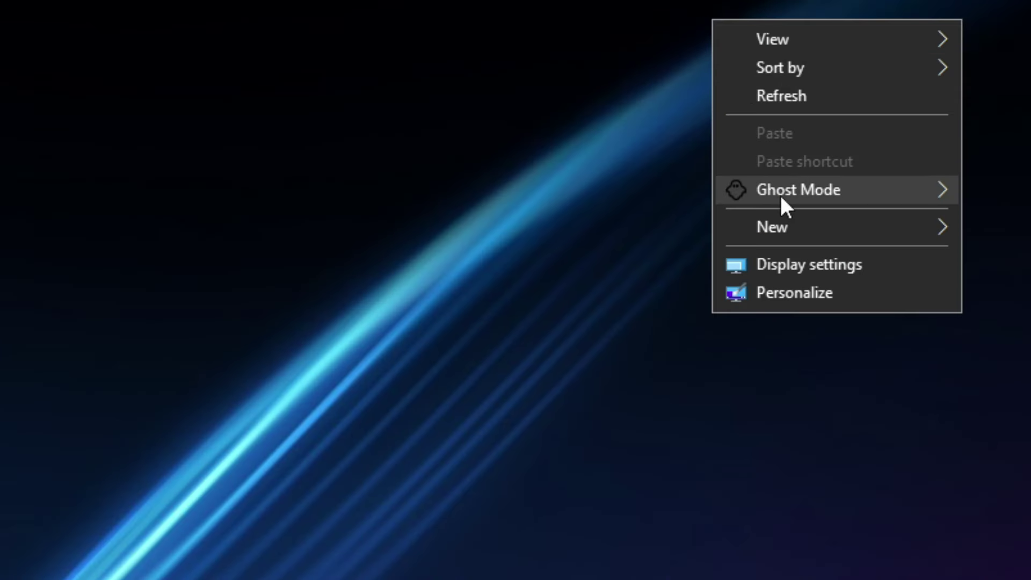
mouse_move(783, 203)
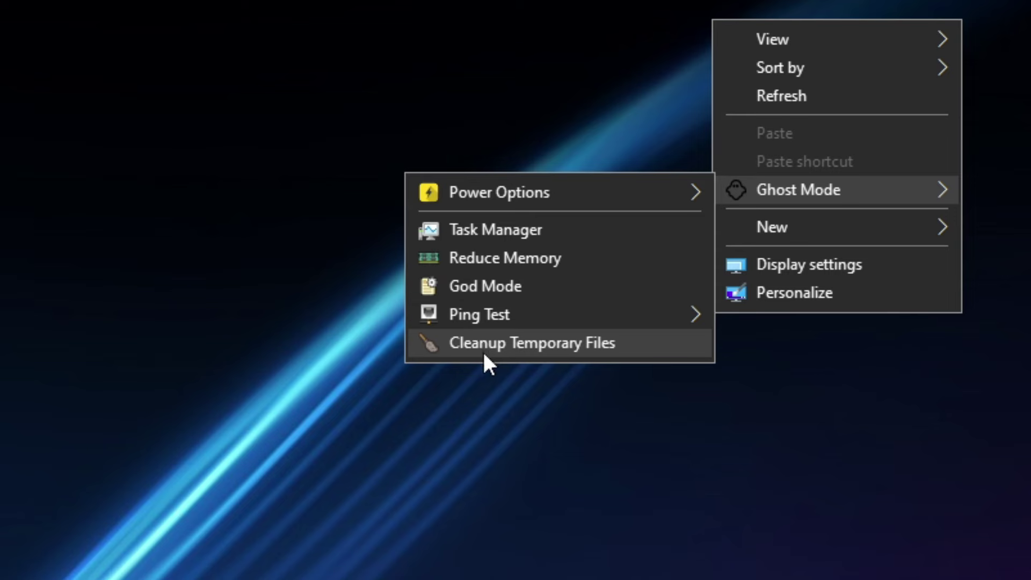
mouse_move(479, 199)
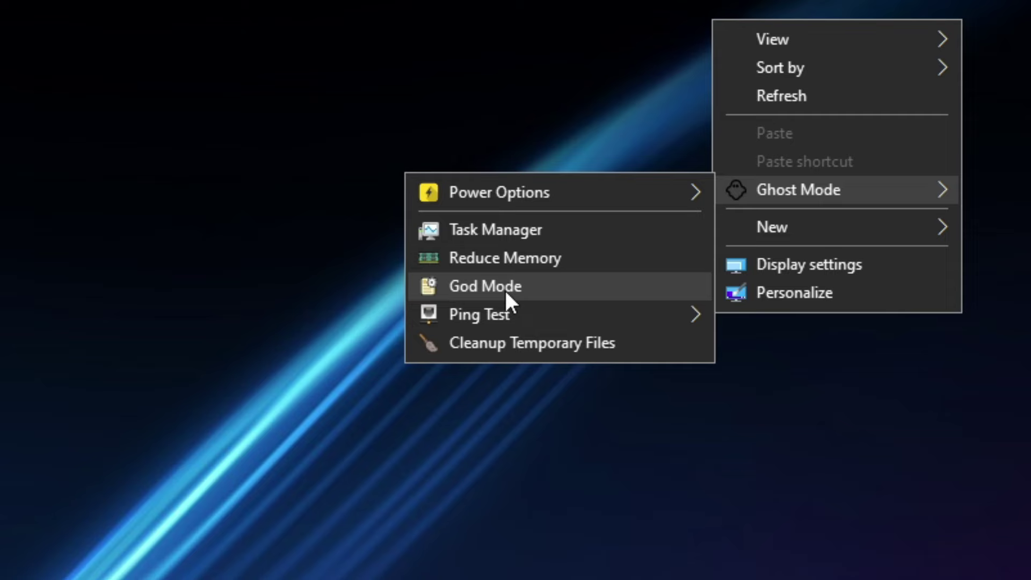
mouse_move(495, 317)
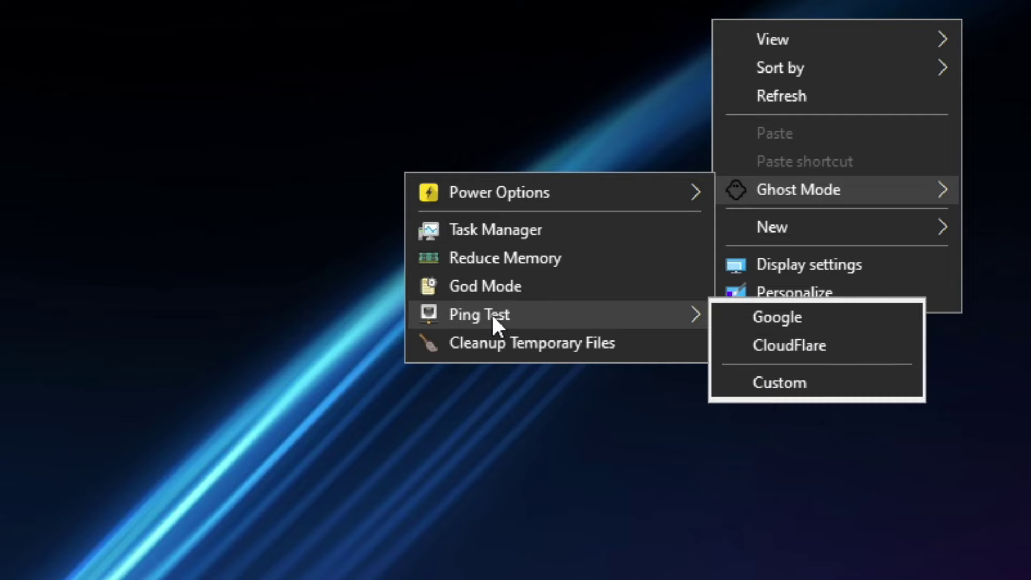
click(494, 344)
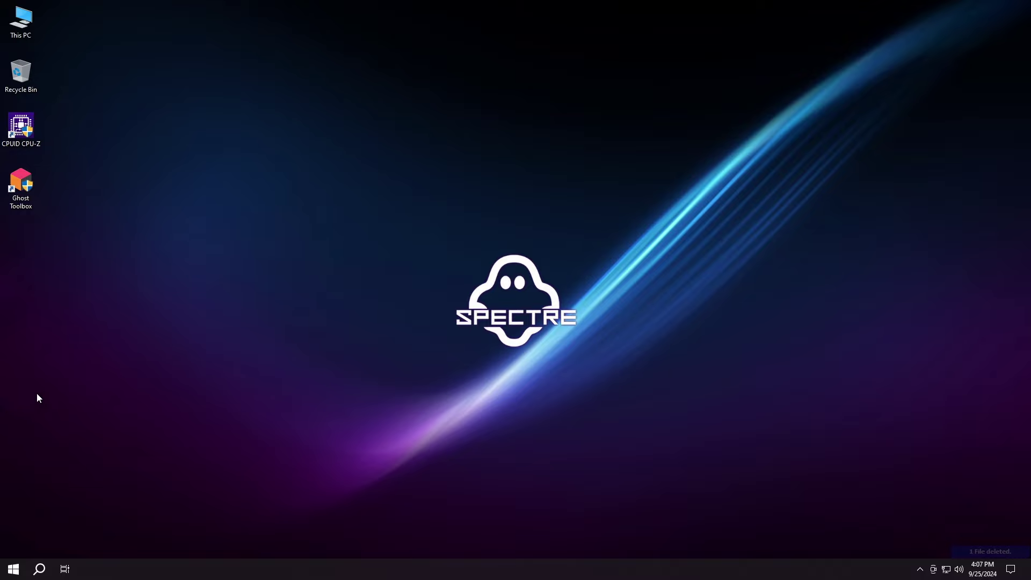
- Open Windows Settings in a maximized window and display the Apps & features list
click(13, 568)
click(156, 489)
click(436, 35)
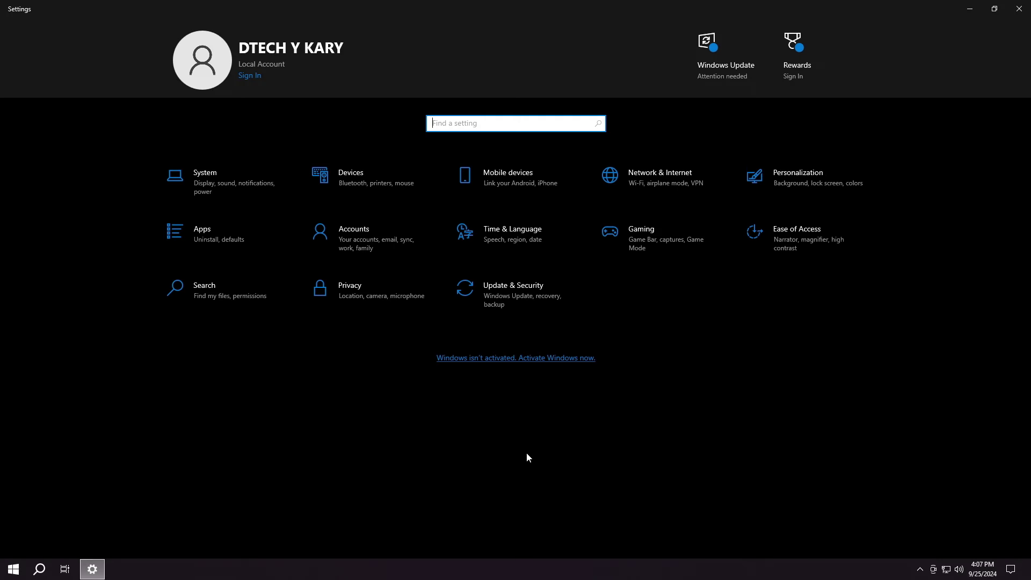
click(198, 240)
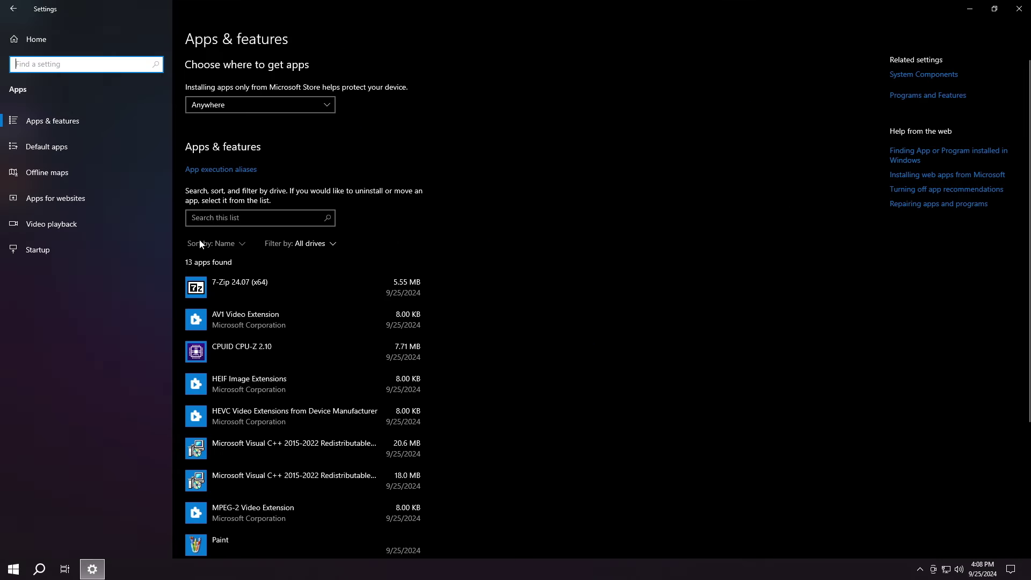
- Review the rest of the installed apps in the Apps & features list and return to the Settings home page
scroll(317, 359, down, 2)
scroll(316, 359, down, 2)
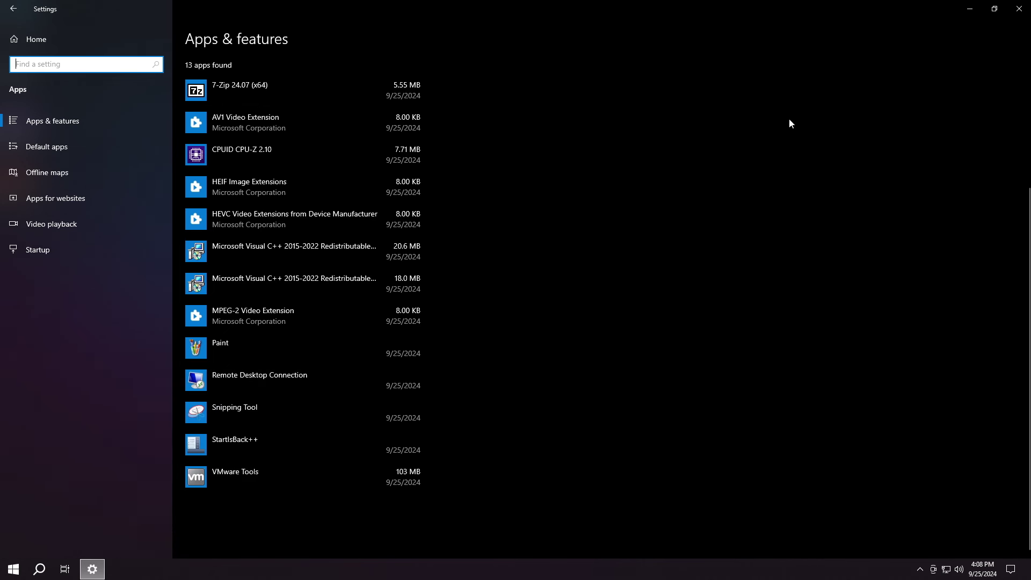
click(25, 39)
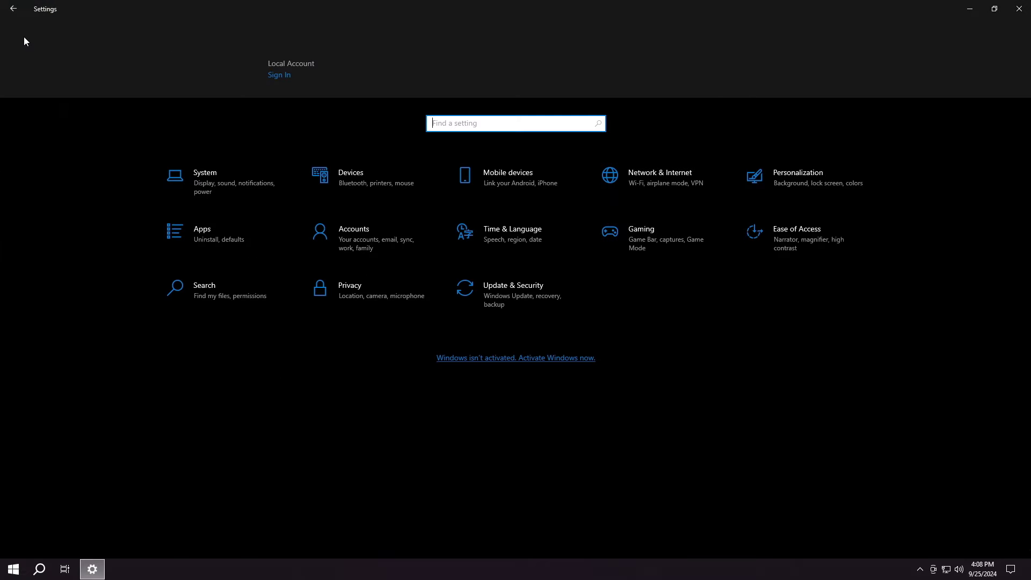
- Resume the paused Windows updates under Update & Security, and close Settings
click(493, 300)
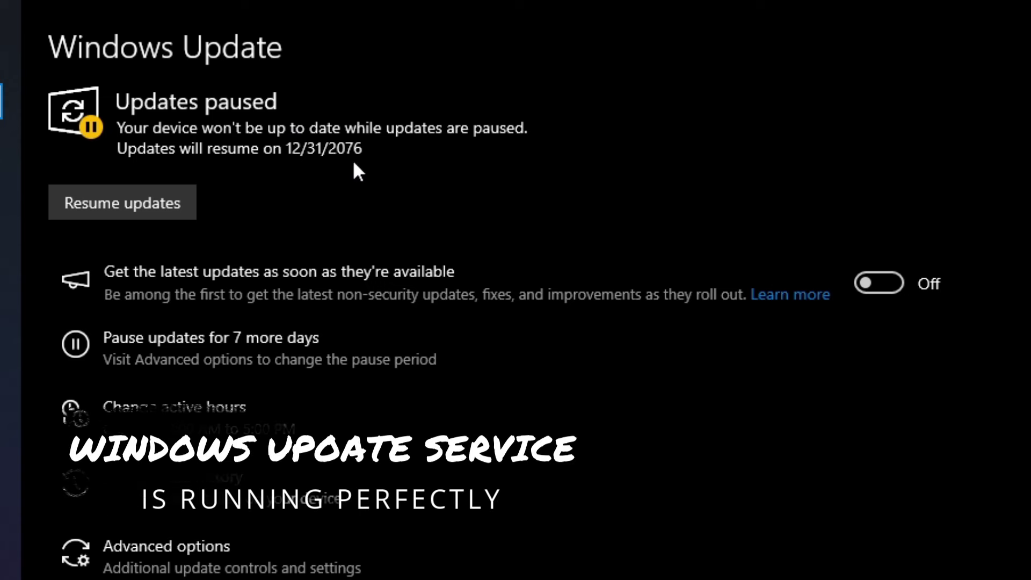
click(137, 198)
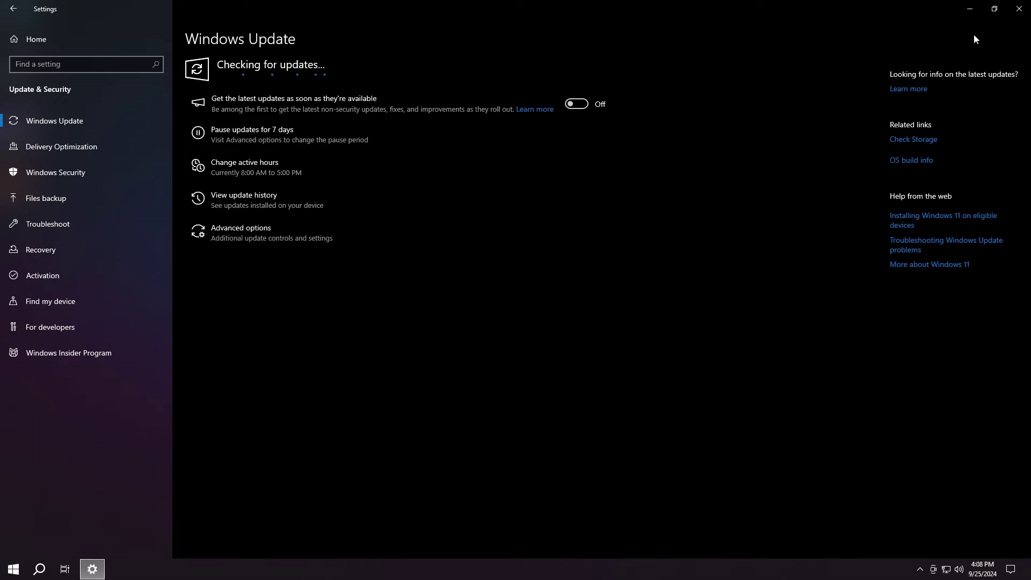
click(1018, 9)
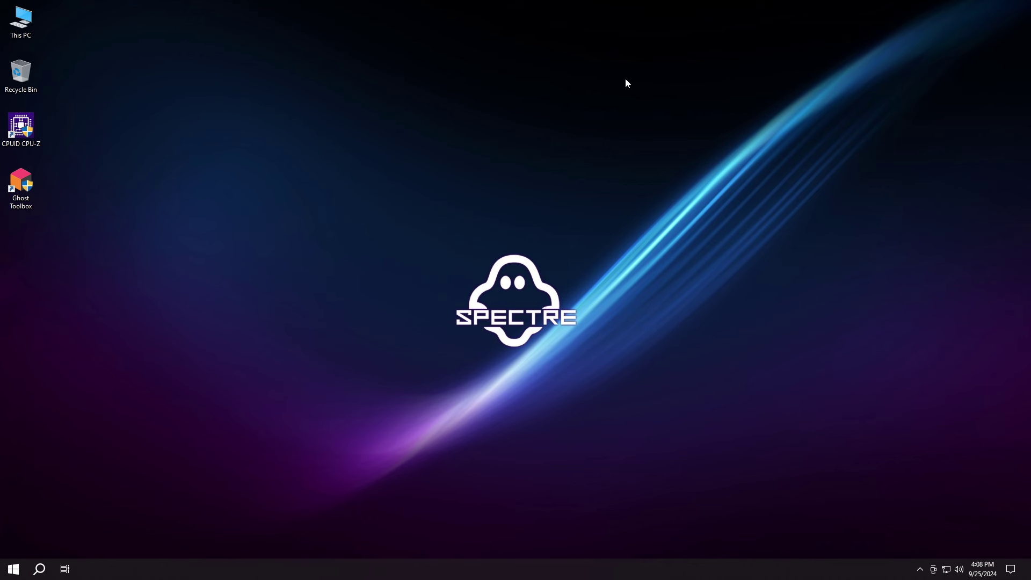
- Launch Ghost Toolbox from the desktop and open option 10, Microsoft Store & Xbox Console Companion / UWP
click(21, 185)
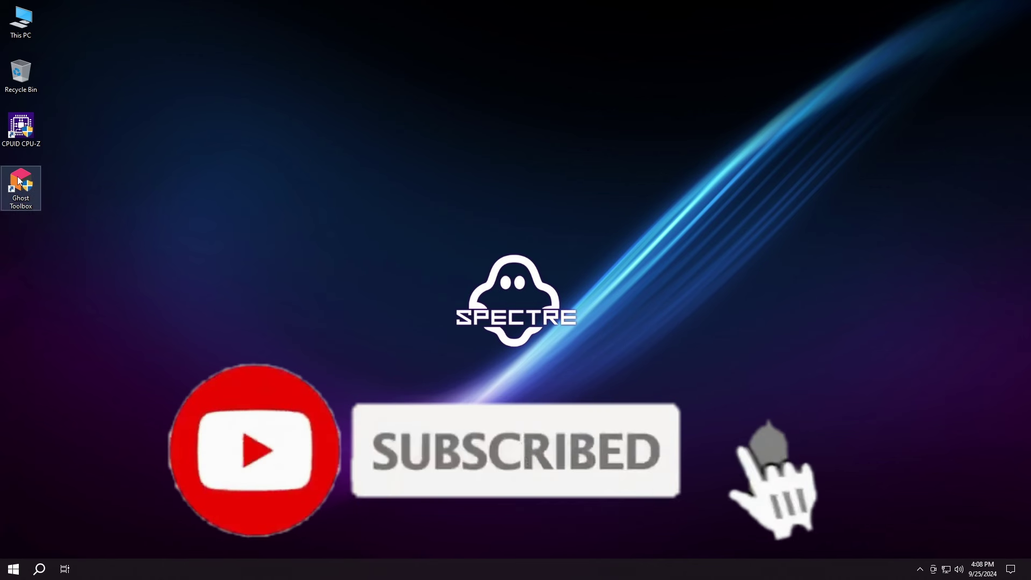
double_click(22, 185)
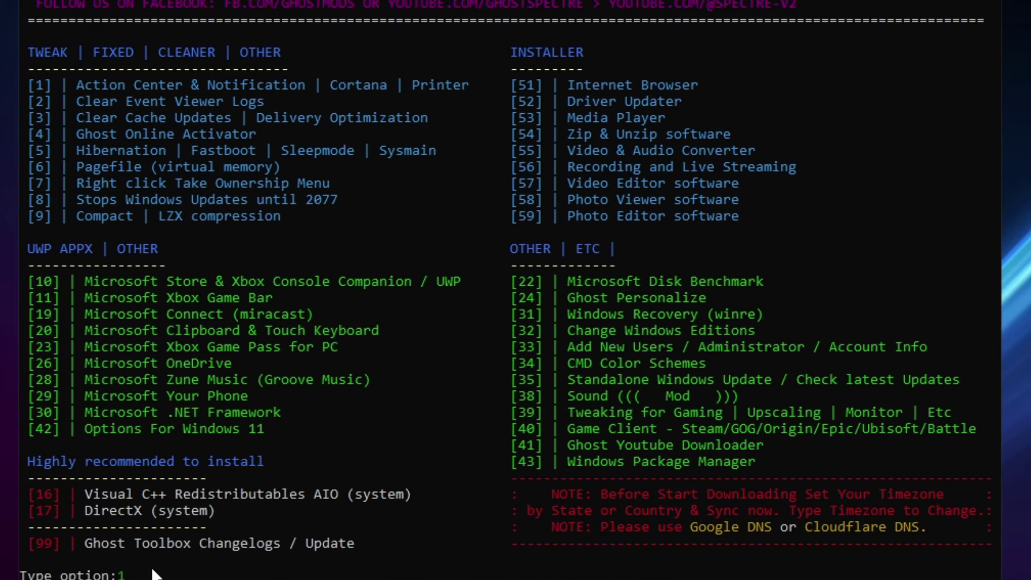
key(Return)
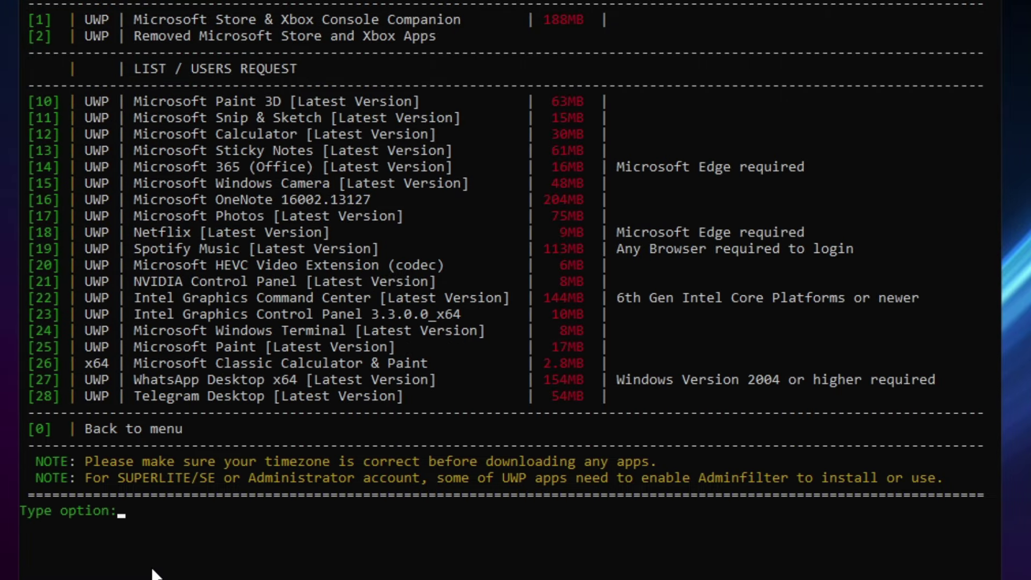
key(Return)
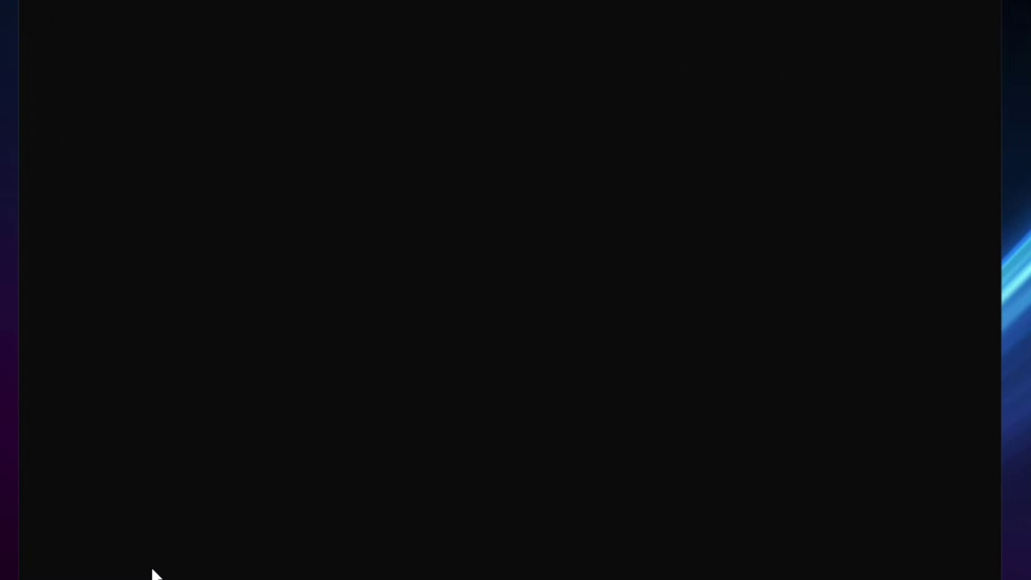